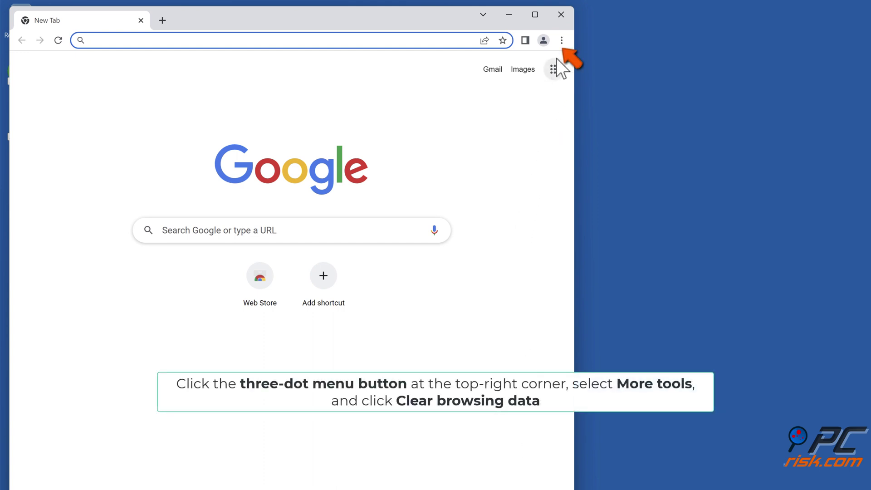
- Open Chrome's Clear browsing data dialog from the More tools menu
left_click(561, 40)
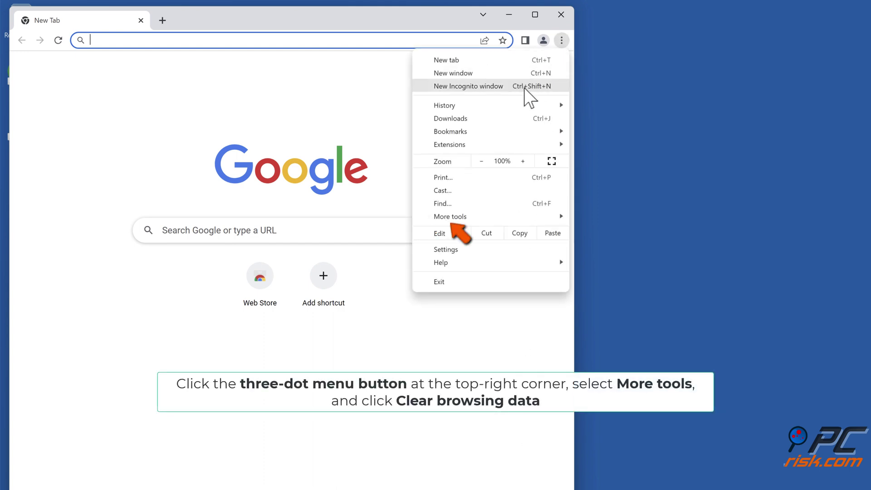
mouse_move(456, 221)
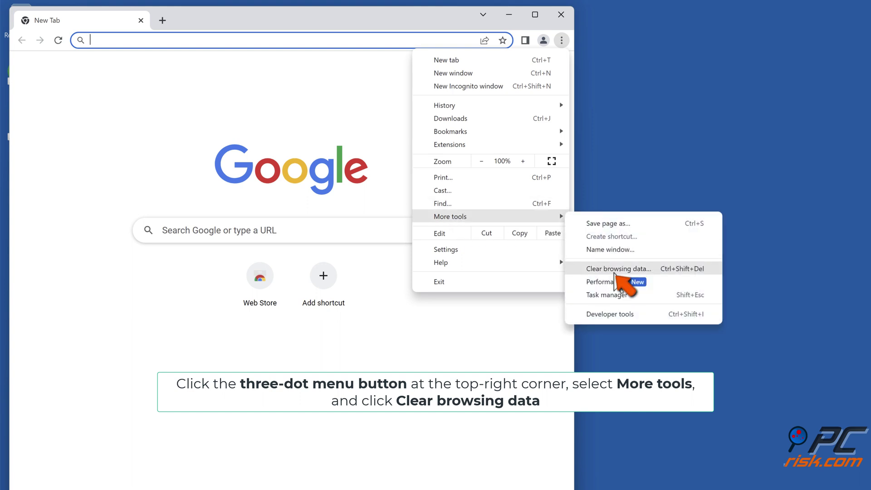
left_click(614, 270)
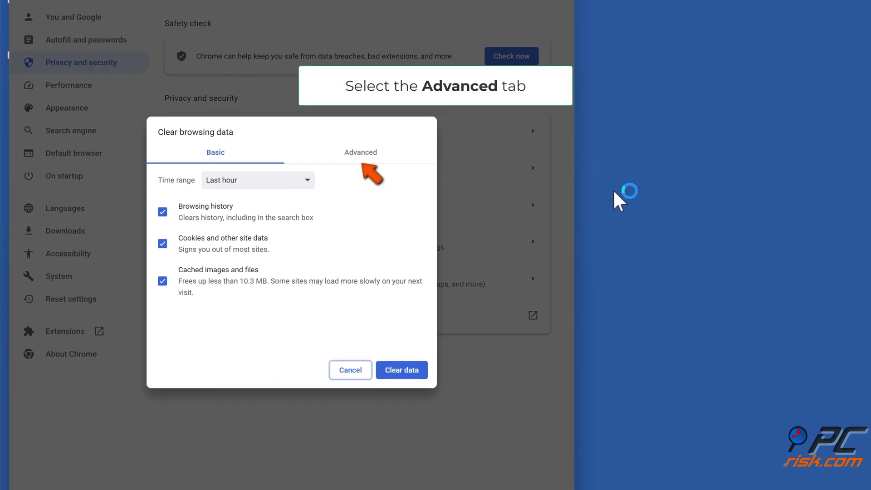
- Clear Chrome's history, downloads, cookies and cache for All time on the Advanced tab, then close Chrome
left_click(362, 162)
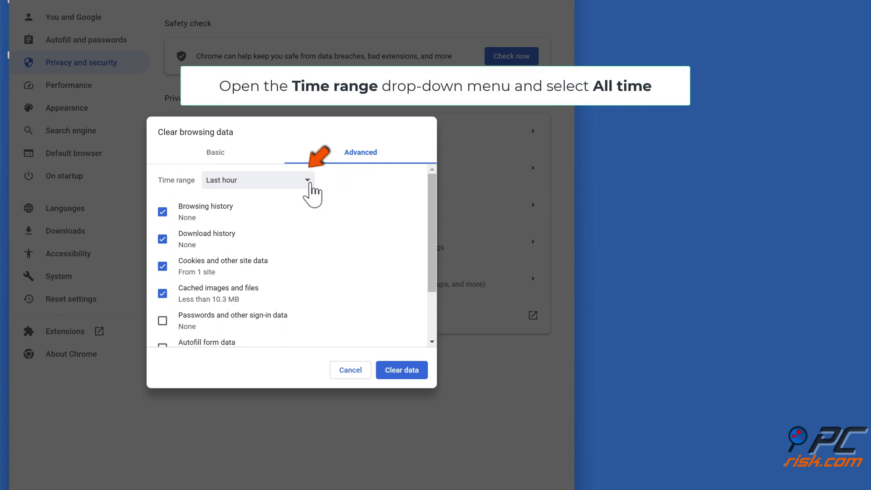
left_click(310, 181)
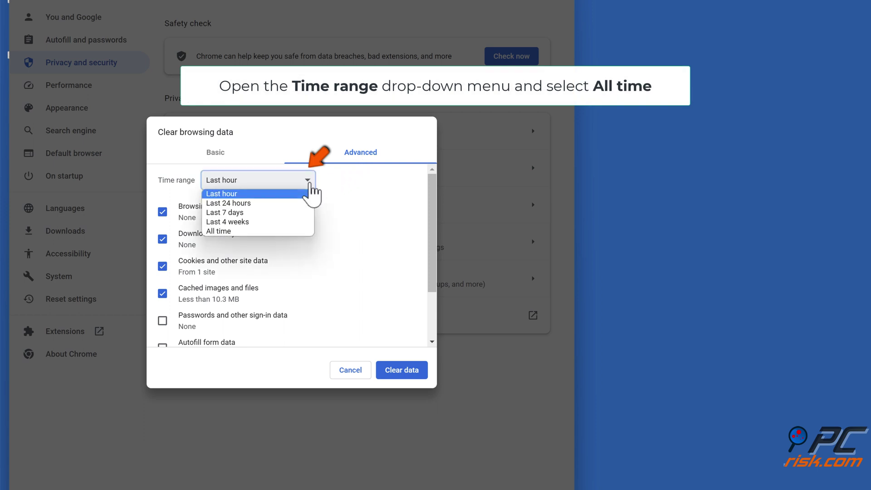
left_click(237, 232)
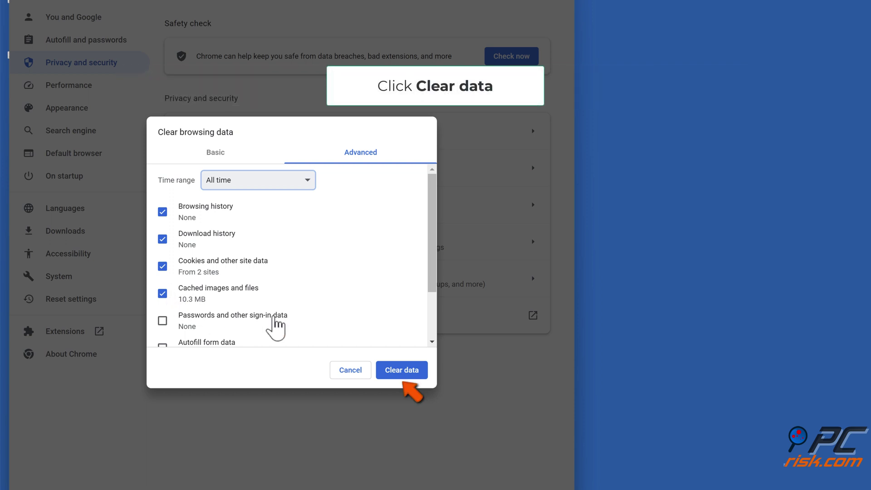
left_click(399, 378)
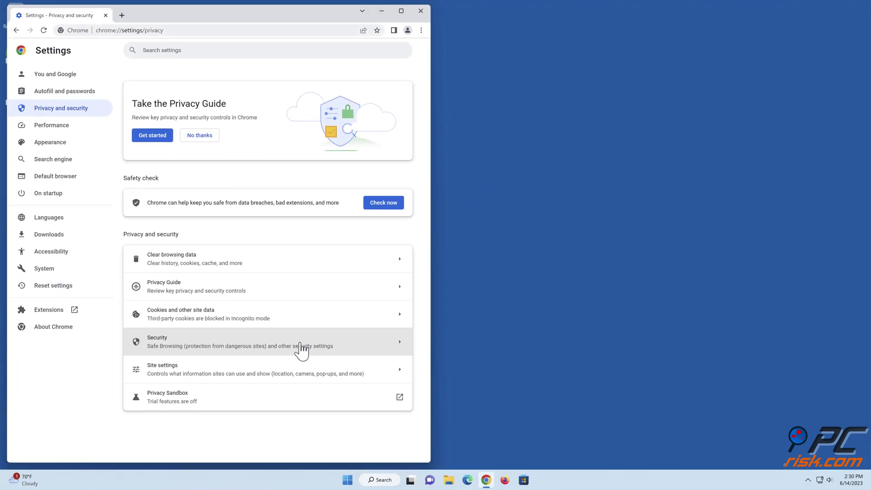
left_click(420, 10)
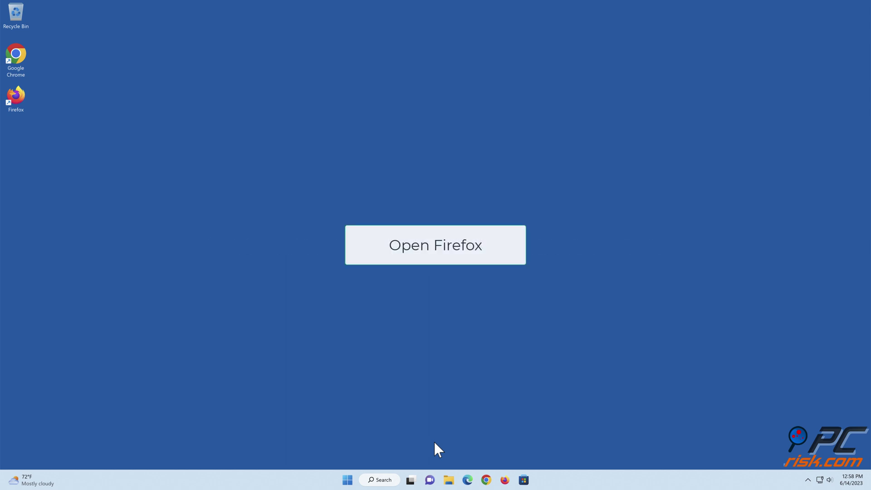
- Launch Firefox and open Clear Data under Privacy & Security's Cookies and Site Data
left_click(505, 480)
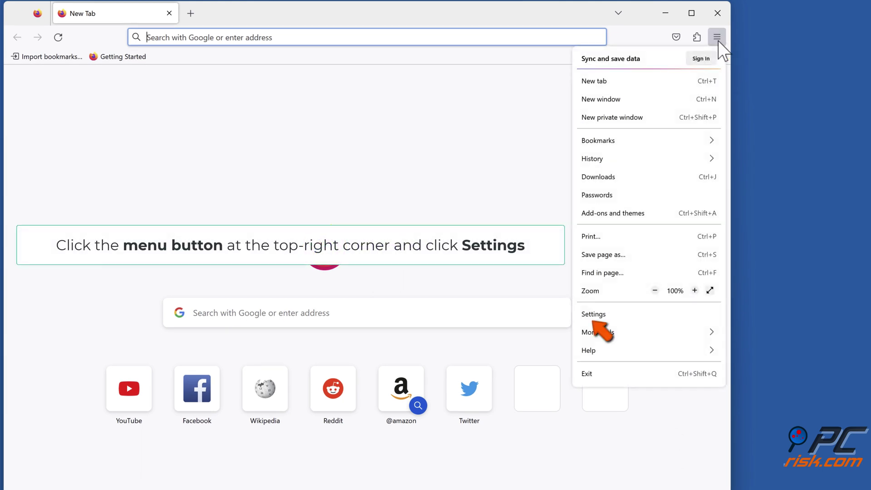
left_click(592, 320)
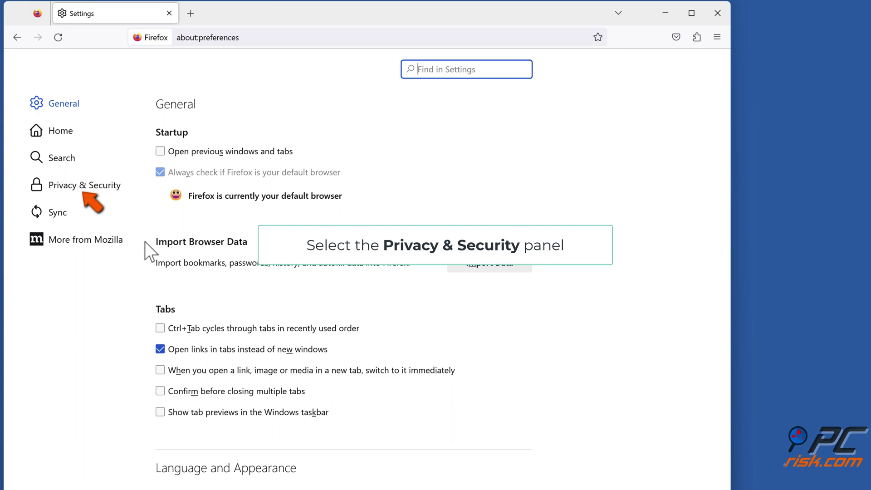
left_click(86, 189)
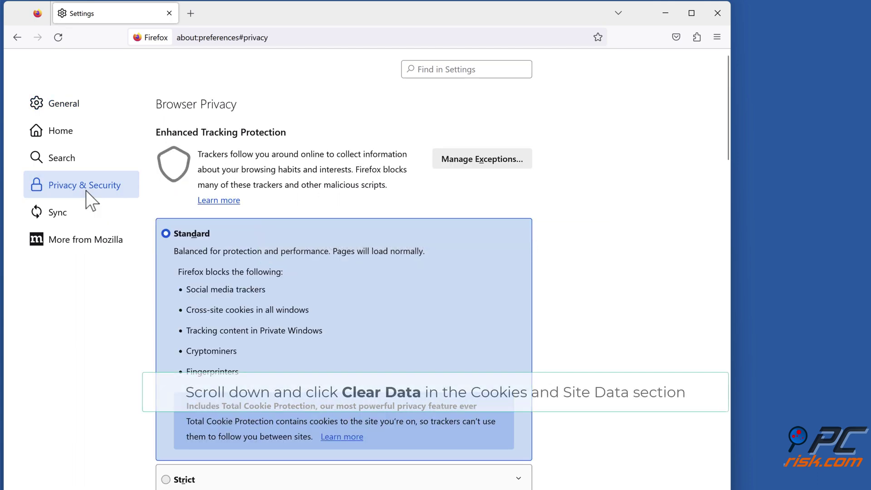
scroll(588, 274, "down", 10)
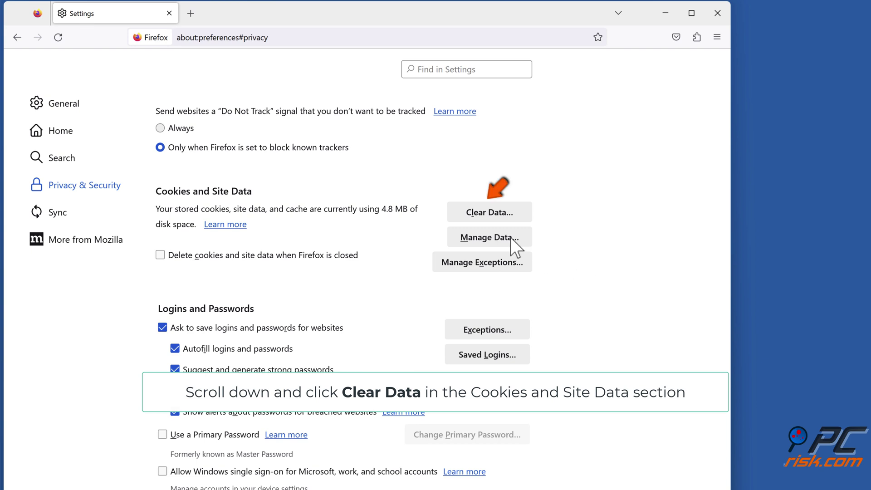
left_click(488, 219)
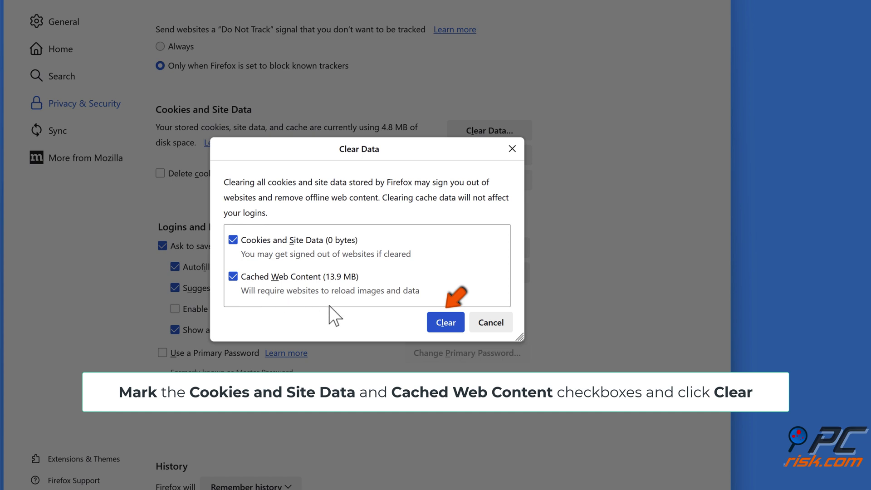
- Clear and confirm removal of Firefox cookies, site data and cached content, then close Firefox
left_click(445, 330)
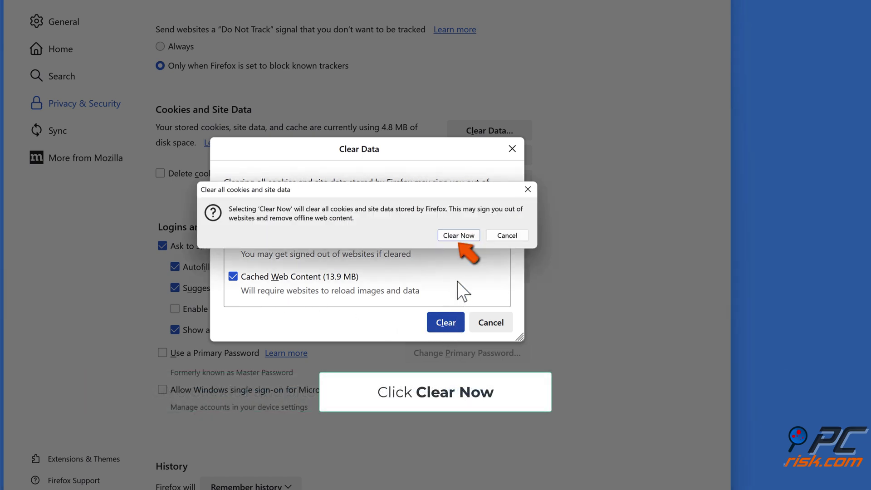
left_click(458, 238)
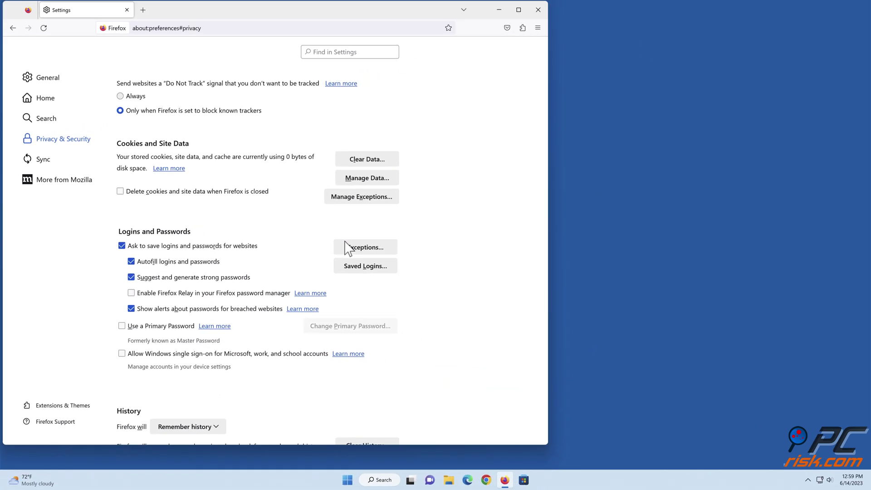
left_click(540, 13)
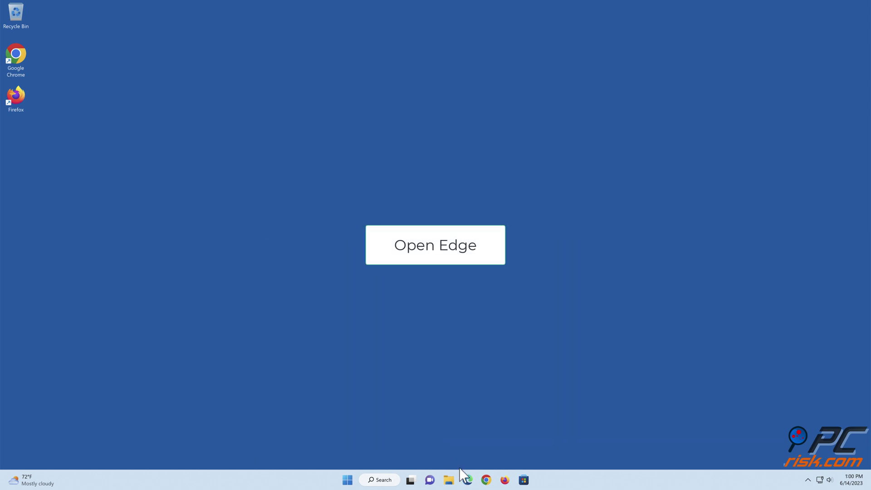
- Launch Edge and open Choose what to clear in Settings' Privacy, search, and services
left_click(467, 480)
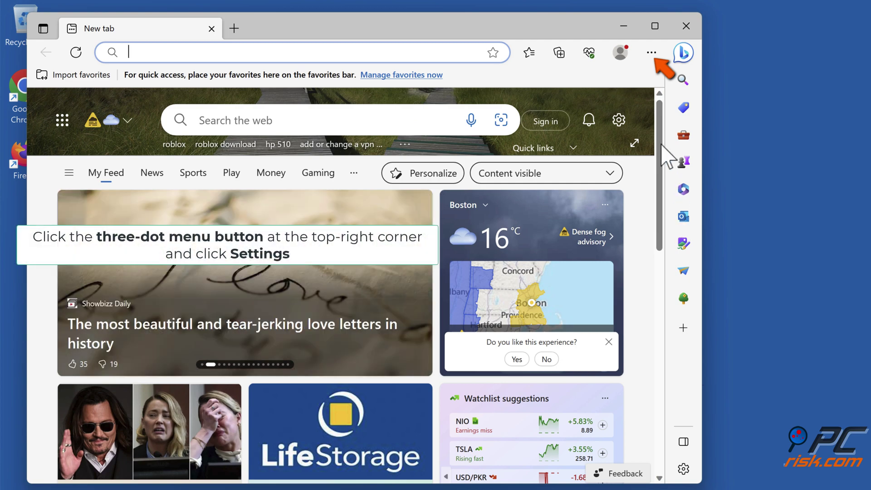
left_click(653, 54)
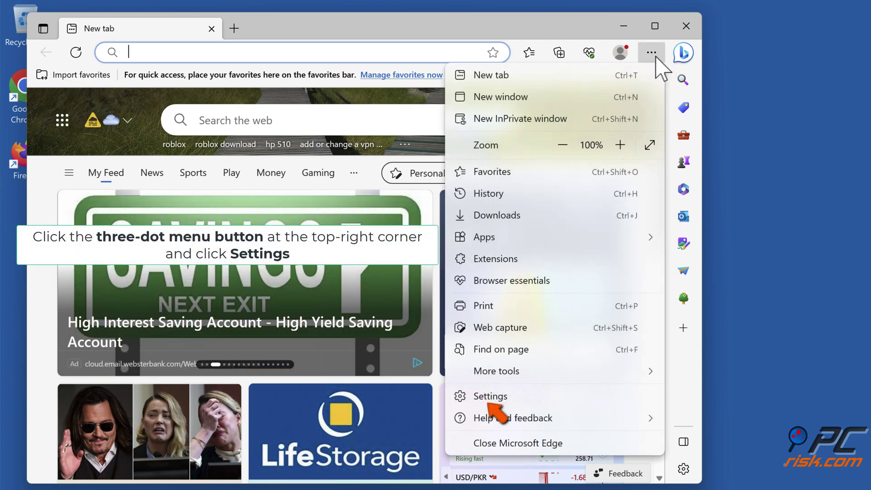
left_click(492, 398)
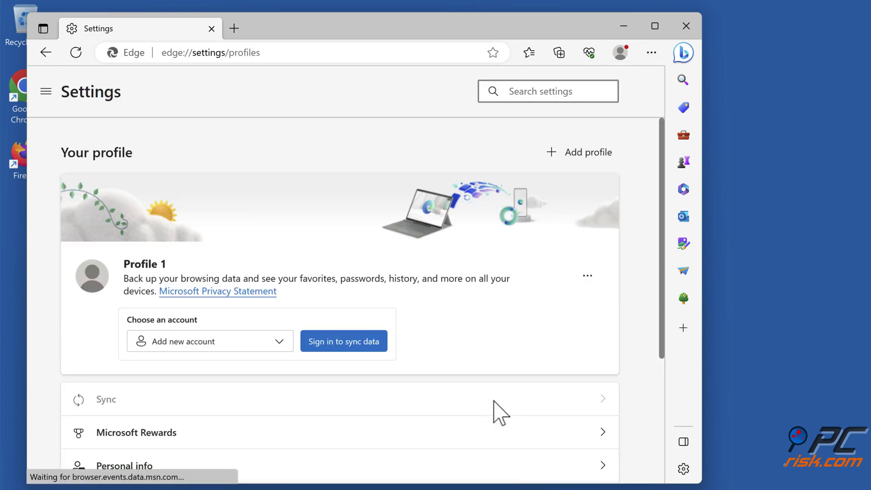
left_click(46, 92)
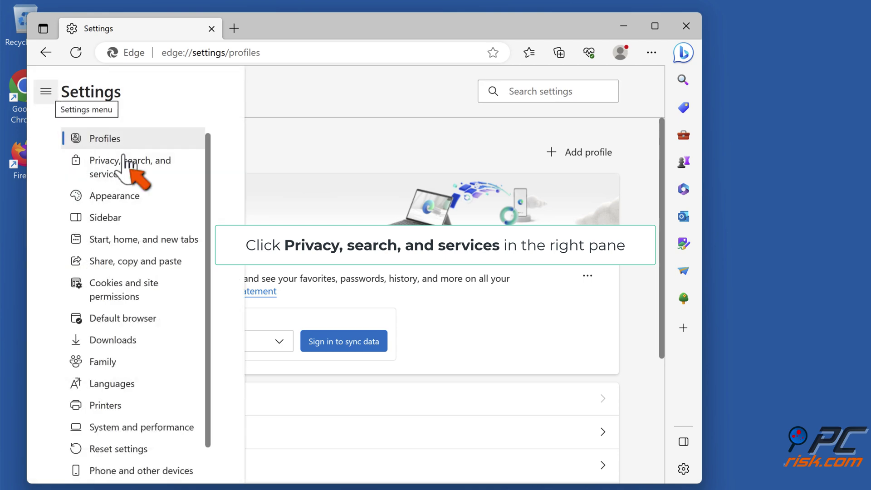
left_click(132, 174)
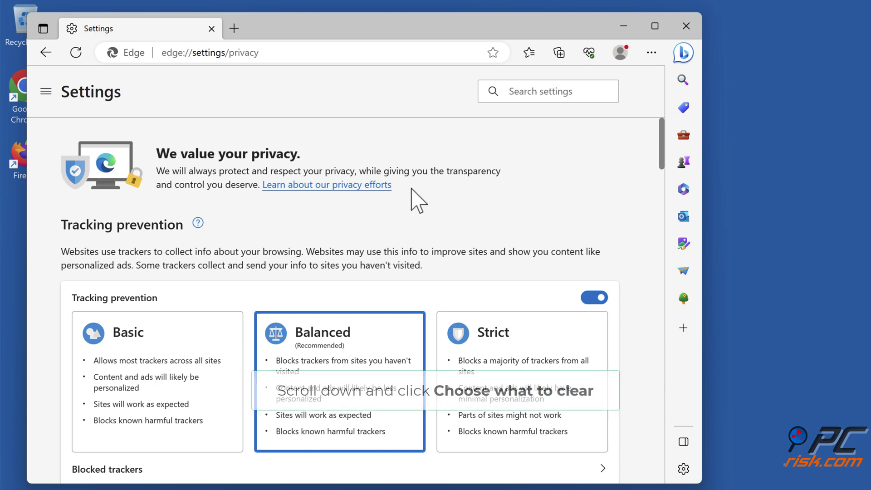
scroll(461, 195, "down", 8)
scroll(461, 194, "down", 2)
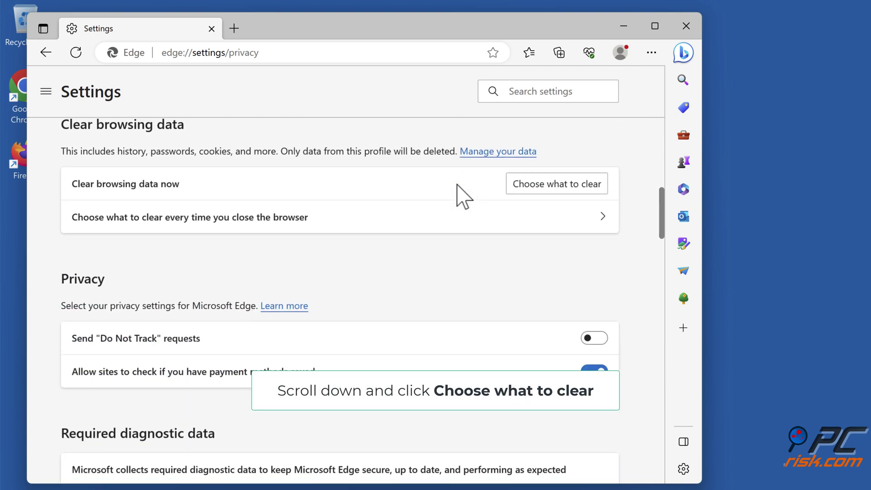
left_click(556, 190)
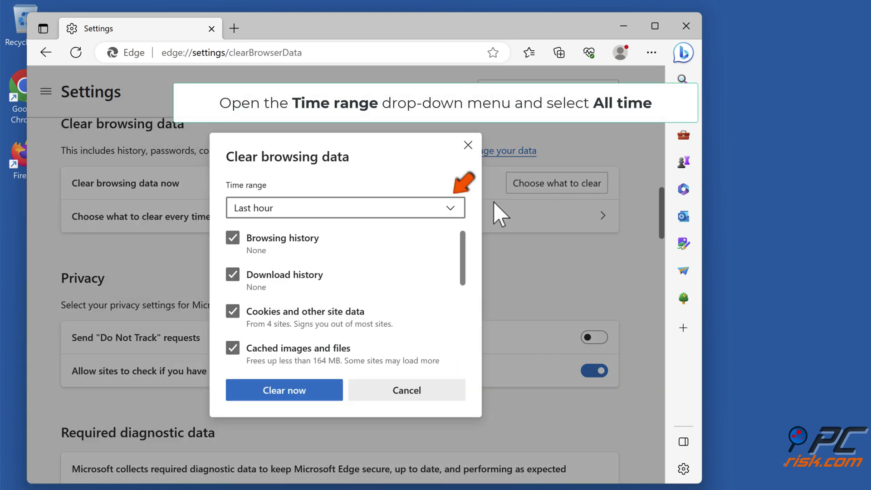
- Set Edge's time range to All time and clear history, downloads, cookies and cached files
left_click(455, 210)
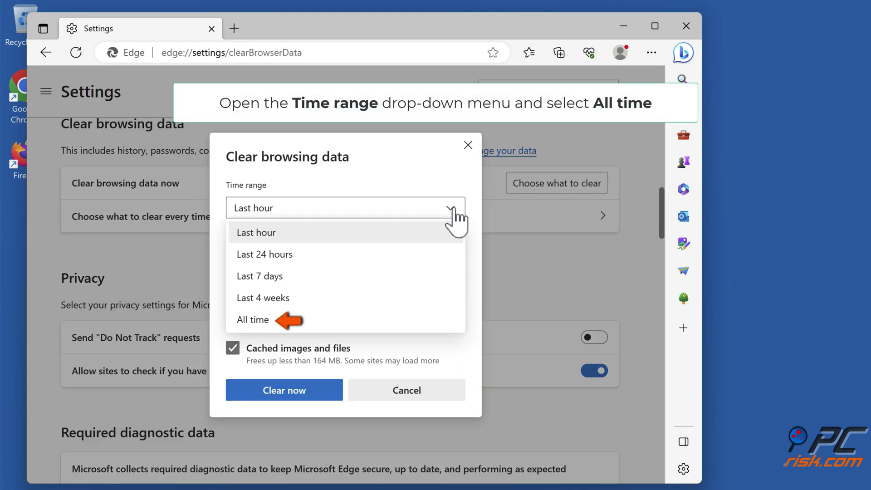
left_click(286, 322)
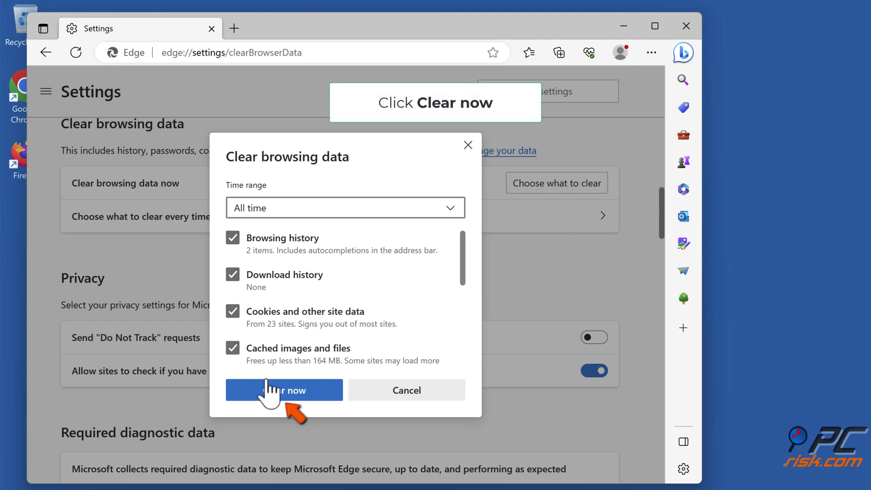
left_click(288, 397)
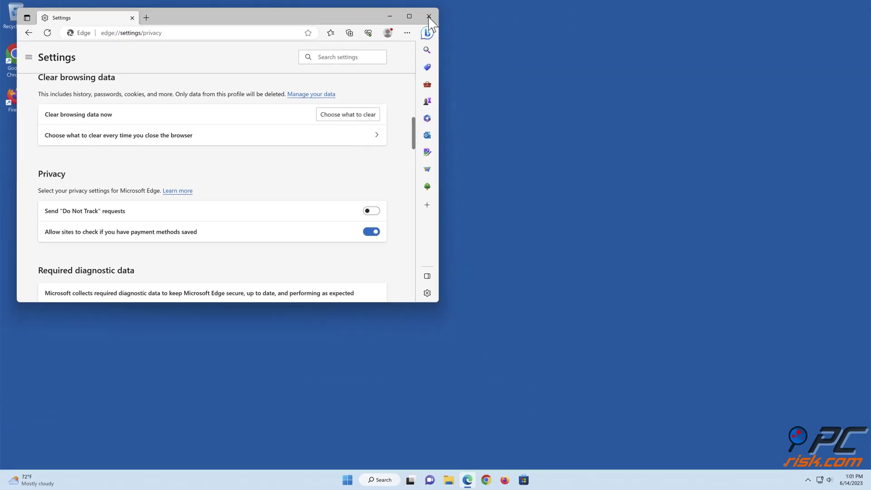
- Close Edge and switch off AdBlock on Chrome's Manage Extensions page, keeping Google Docs Offline on
left_click(428, 17)
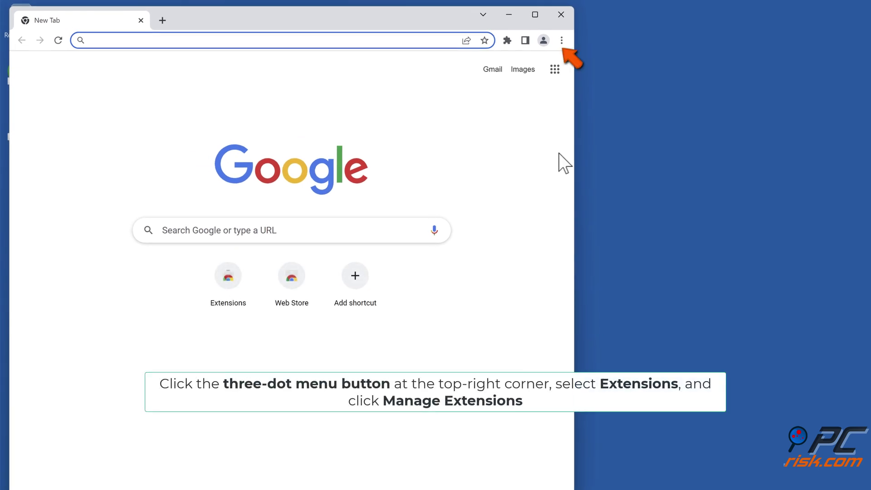
left_click(561, 45)
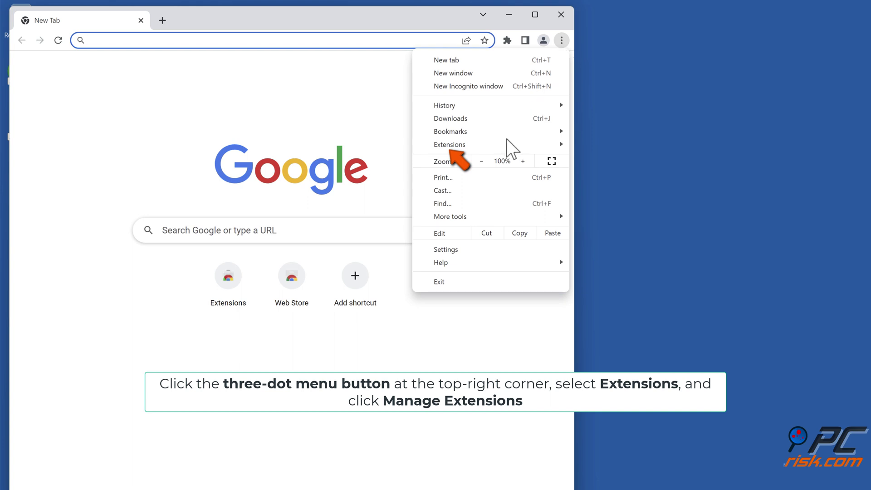
mouse_move(494, 147)
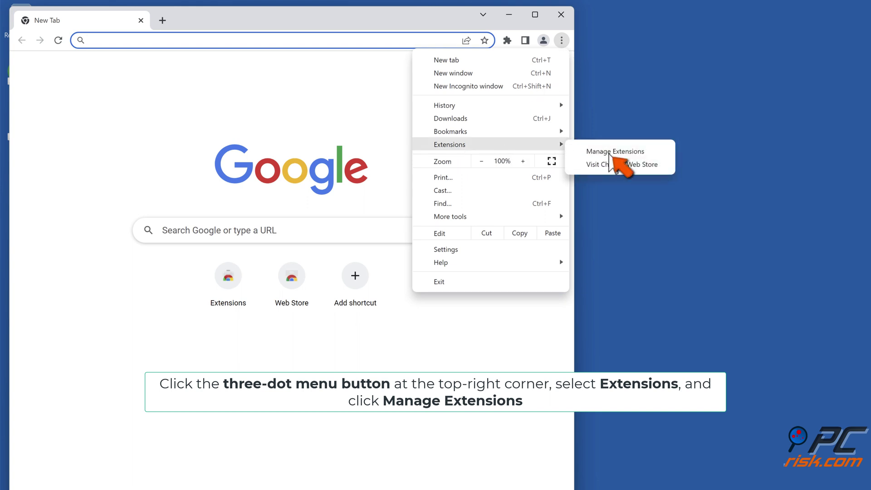
left_click(609, 153)
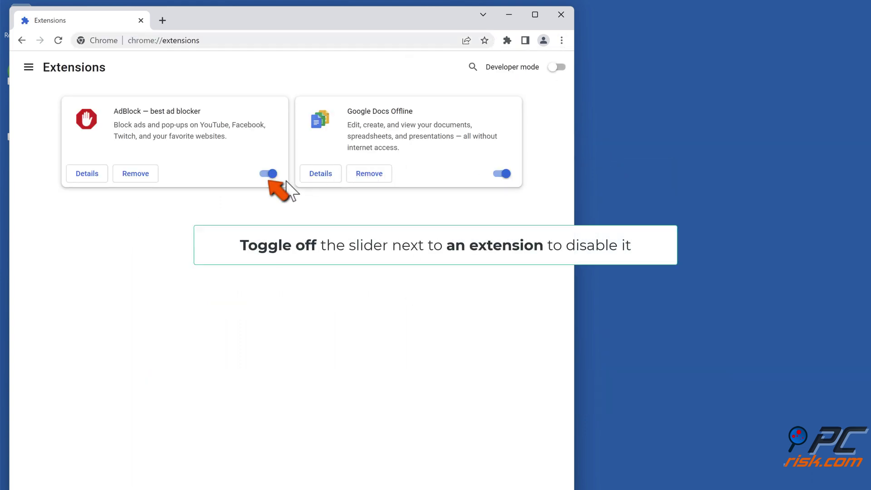
left_click(270, 173)
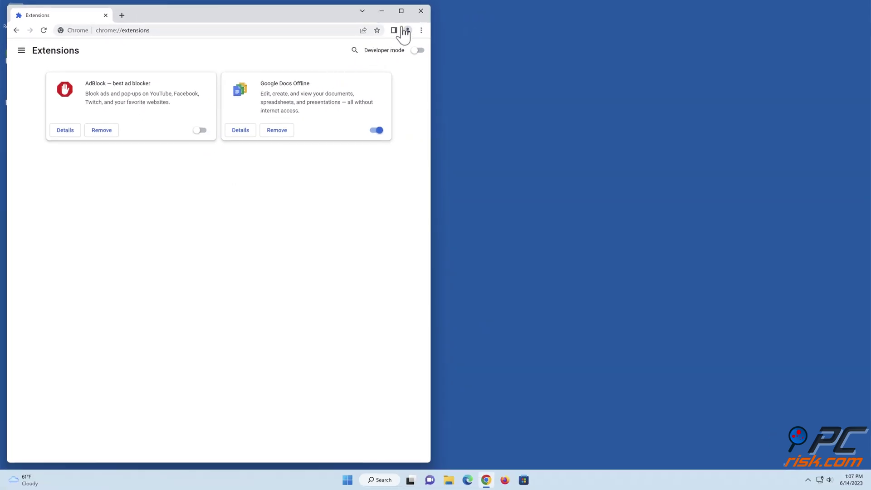
- Close Chrome, disable AdBlock in Firefox's Add-ons and themes Extensions list, and close Firefox
left_click(420, 13)
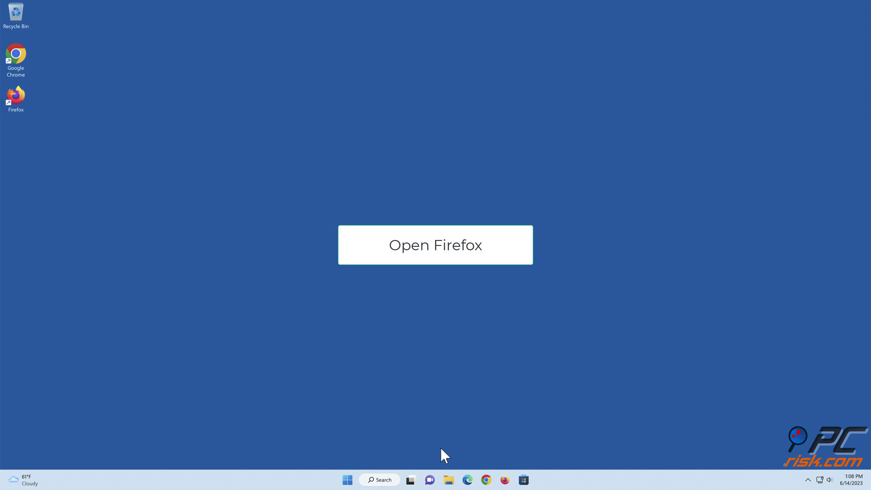
left_click(505, 480)
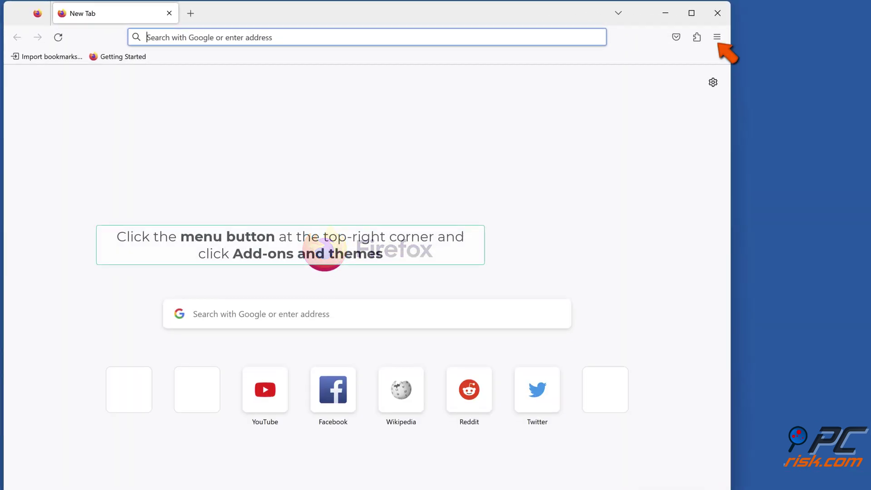
left_click(717, 38)
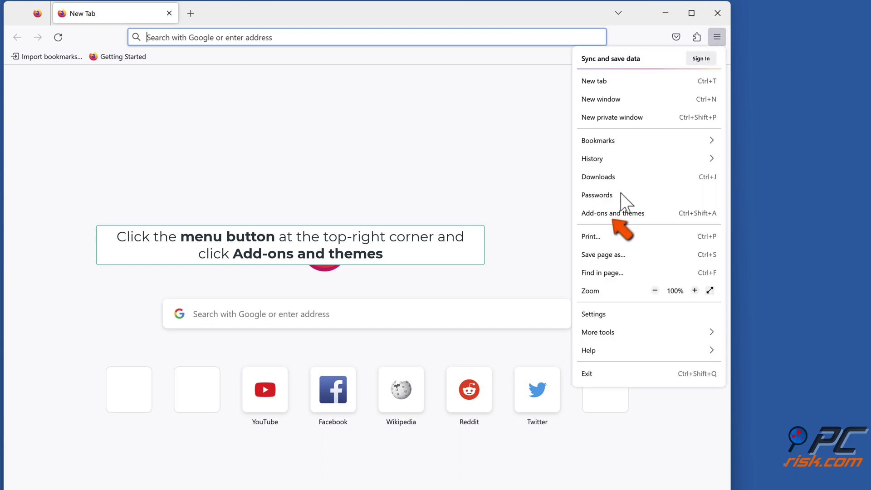
left_click(611, 217)
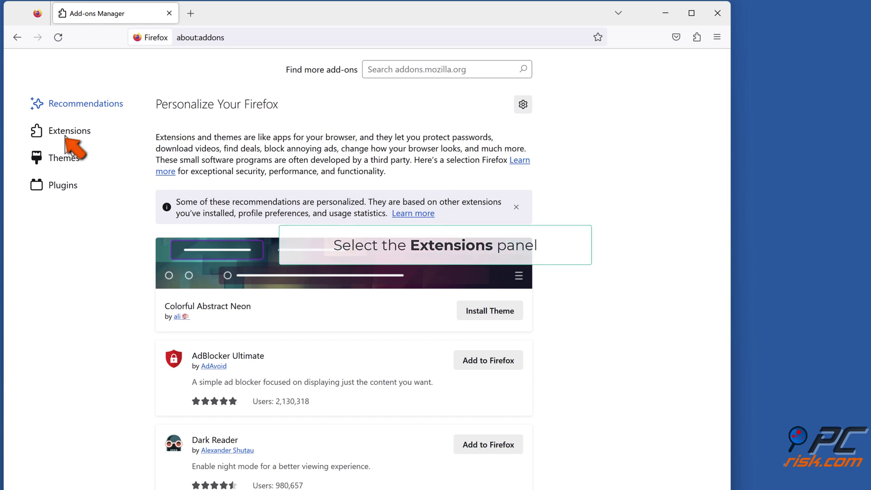
left_click(68, 136)
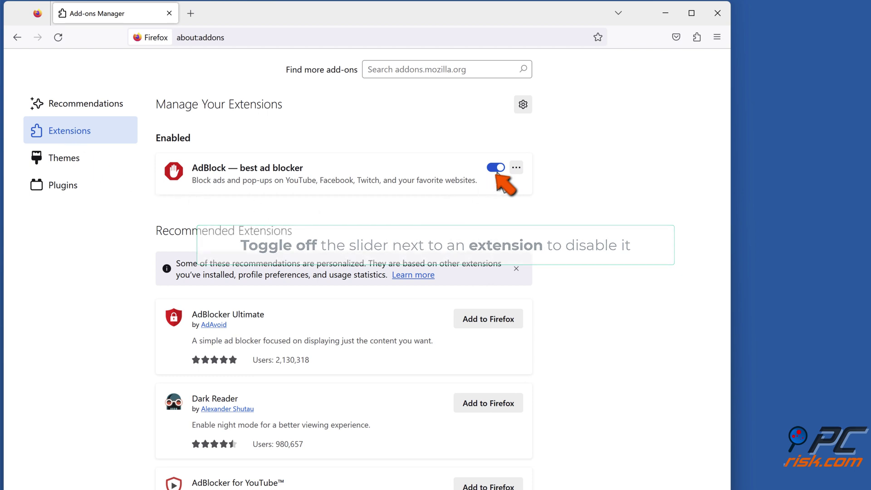
left_click(497, 170)
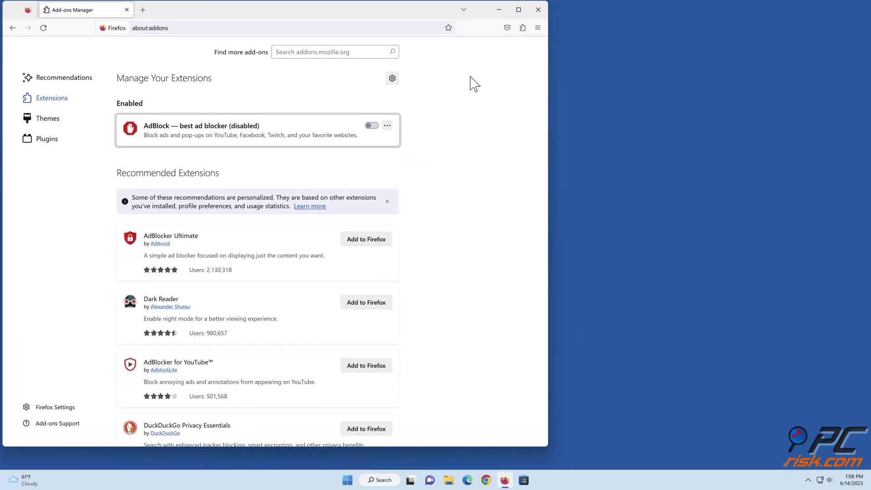
left_click(538, 11)
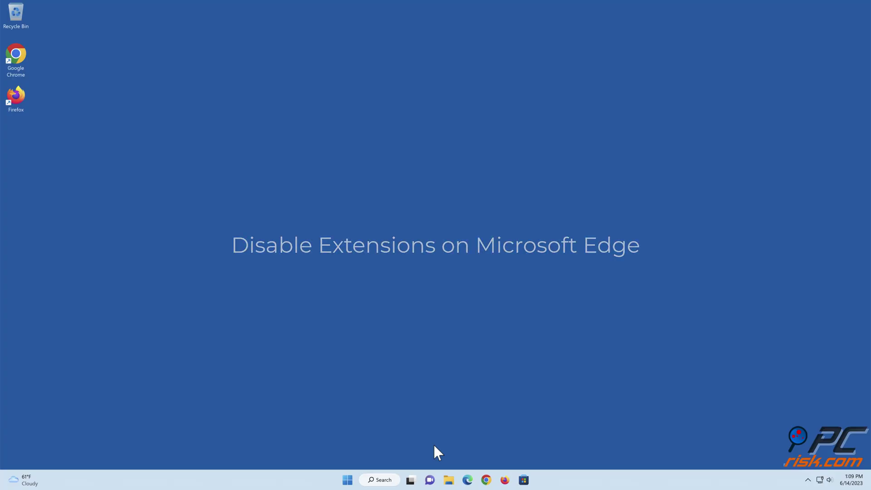
- Launch Edge, turn off AdBlock on the Manage extensions page, and close Edge
left_click(467, 480)
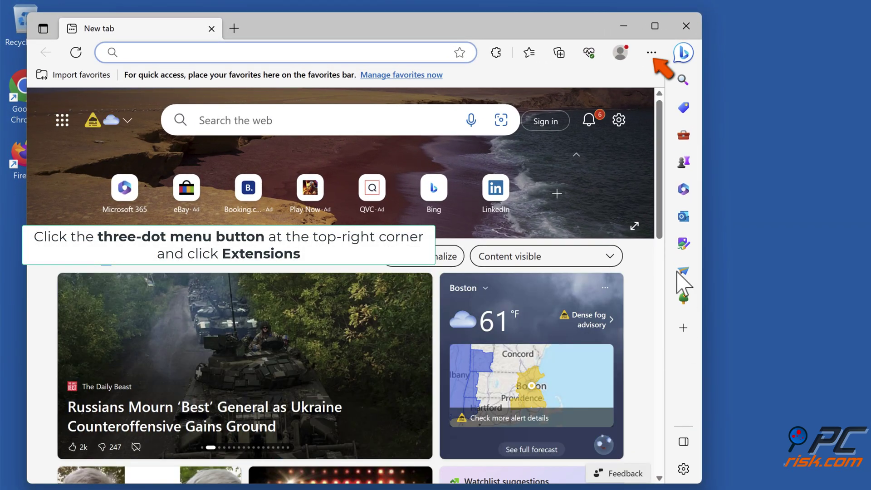
left_click(652, 57)
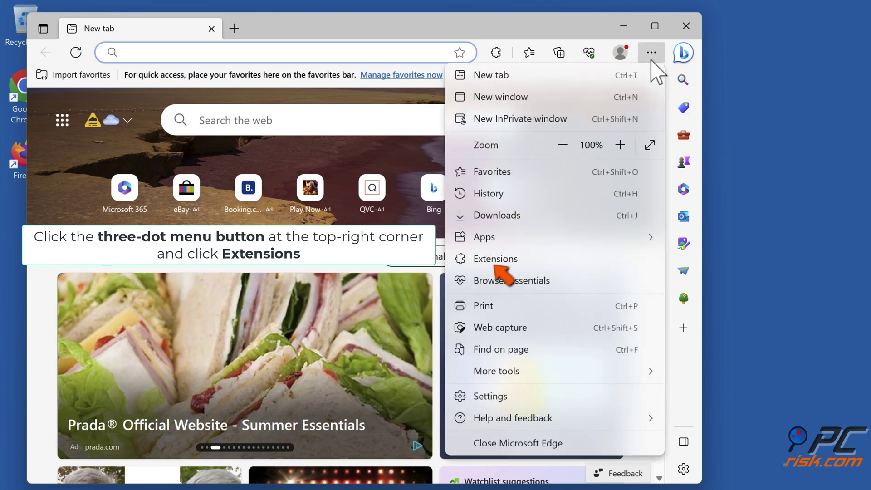
left_click(493, 265)
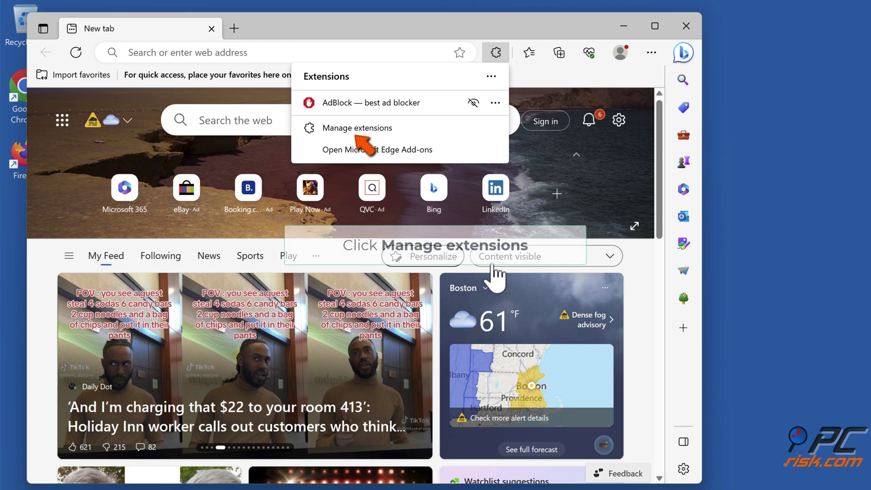
left_click(358, 129)
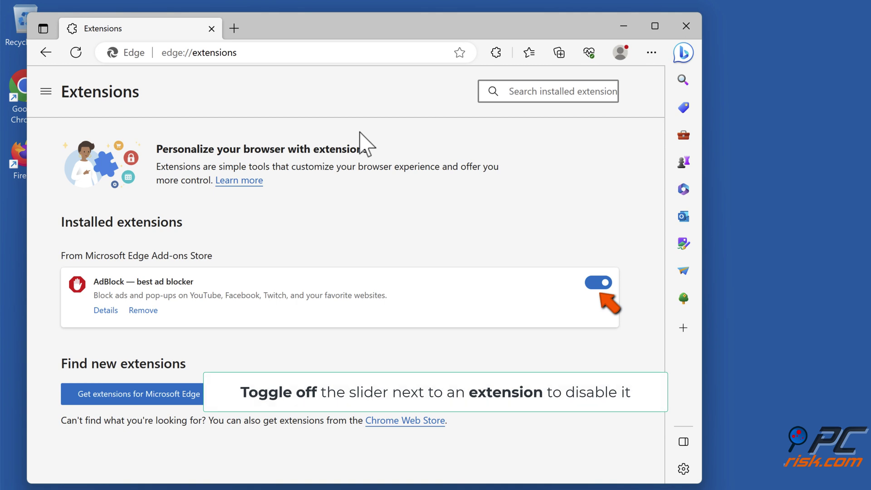
left_click(599, 290)
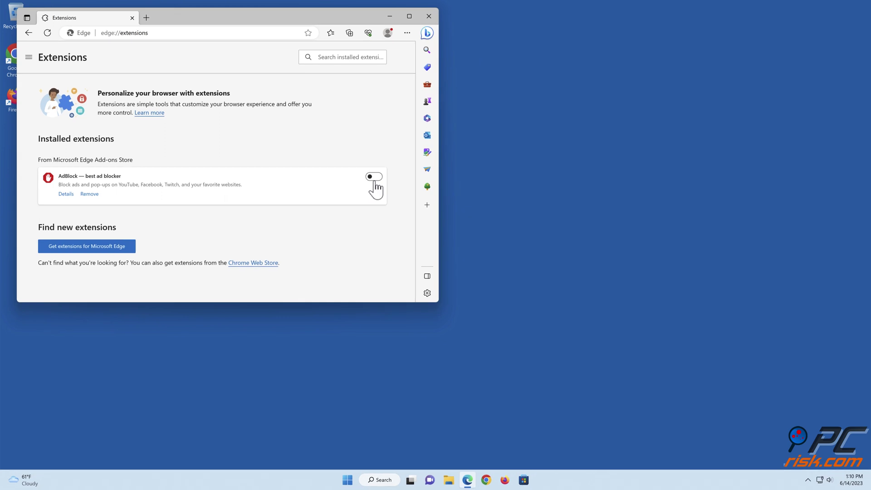
left_click(428, 16)
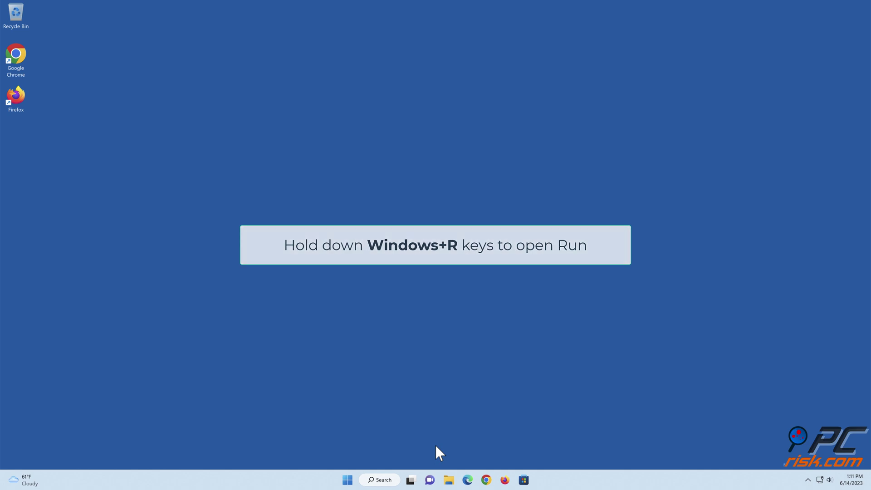
- Run cmd as administrator from the Windows+R Run dialog using Ctrl+Shift+Enter
key("super+r")
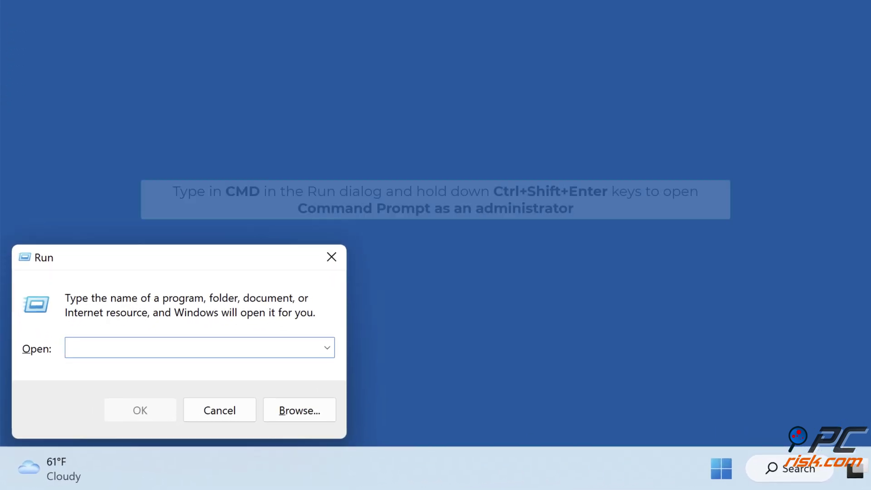
type("cmd")
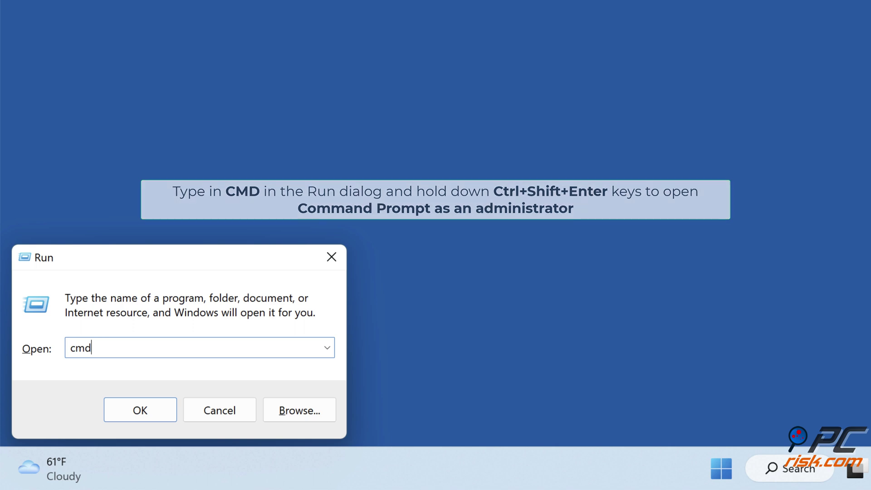
key("ctrl+shift+Return")
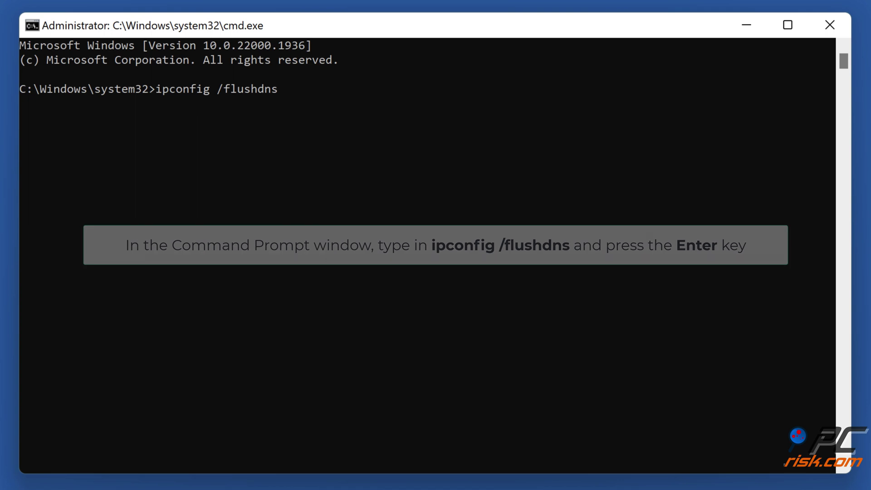
- Run ipconfig /flushdns in the administrator Command Prompt to flush the DNS resolver cache
key("Return")
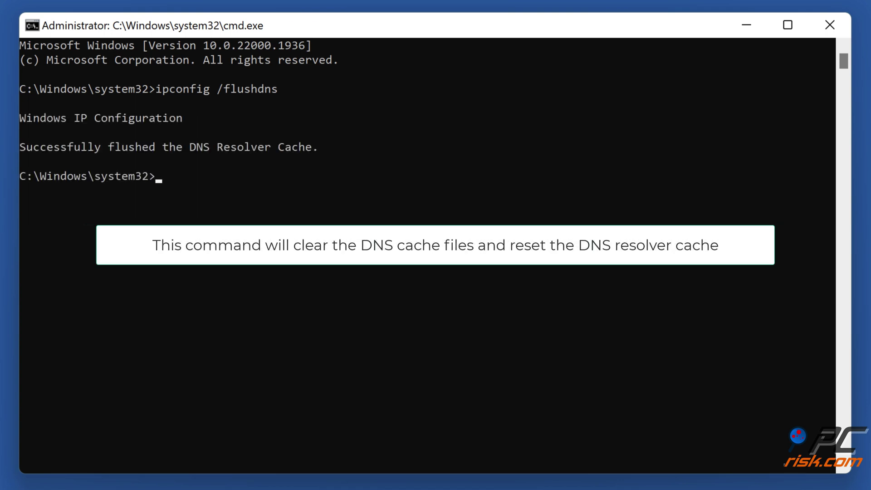